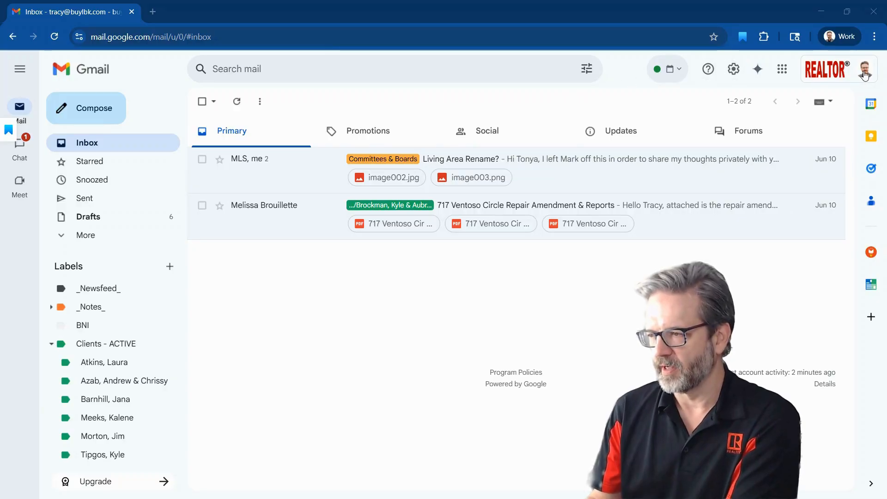
# Open Google Takeout through the Google Account's Data & privacy option for downloading your data
pyautogui.click(865, 74)
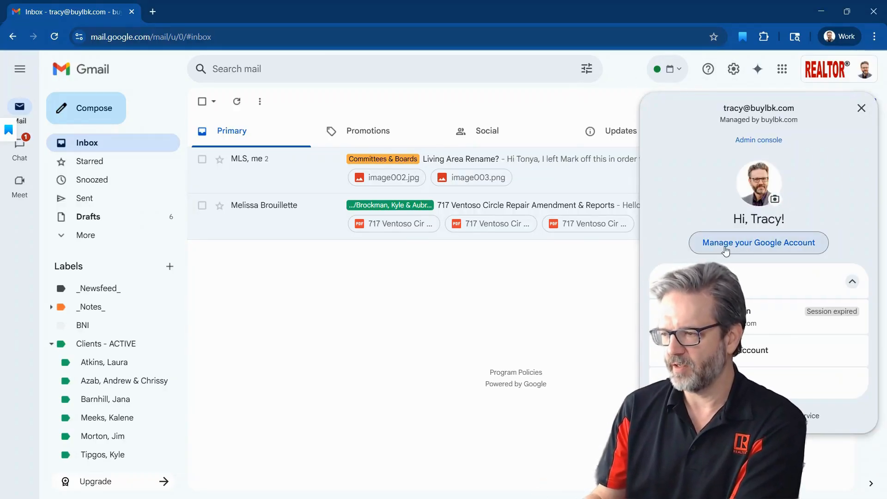
pyautogui.click(772, 243)
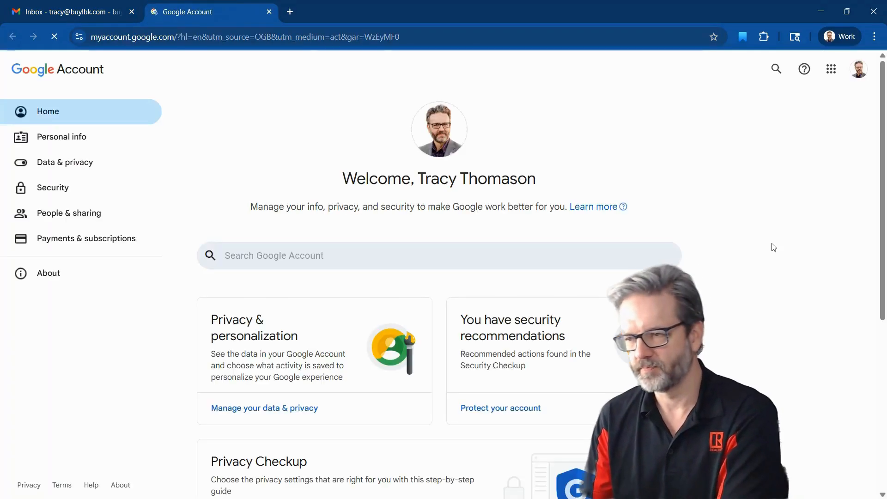
pyautogui.click(87, 165)
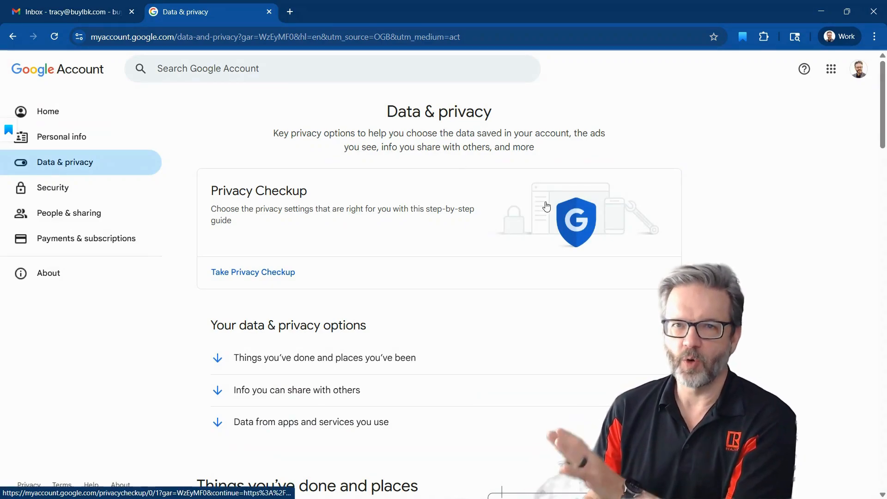
pyautogui.scroll(-15, 568, 211)
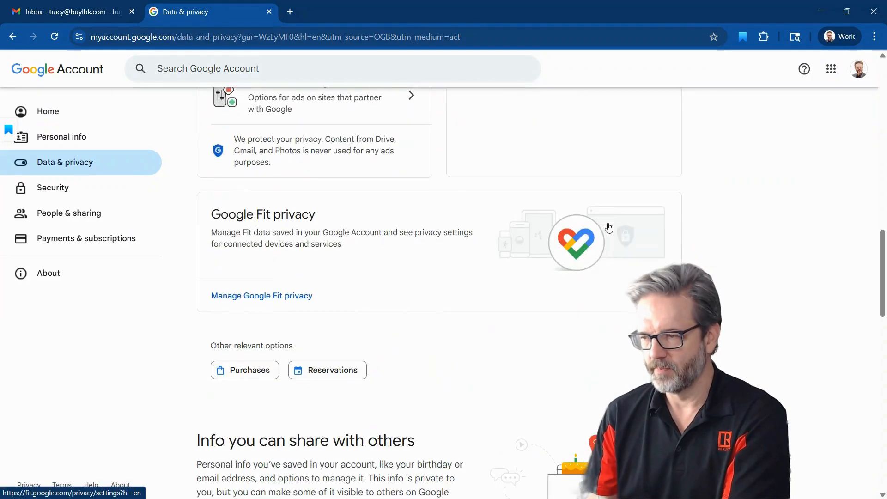
pyautogui.scroll(-15, 609, 227)
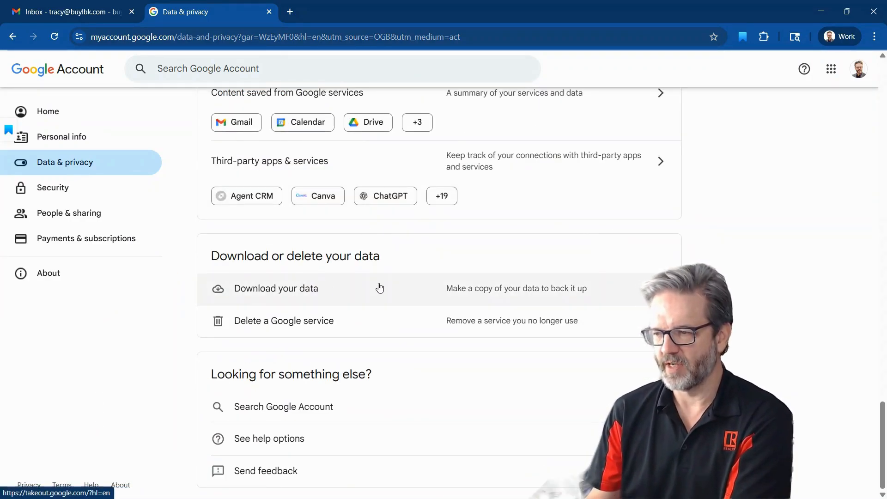
pyautogui.click(599, 291)
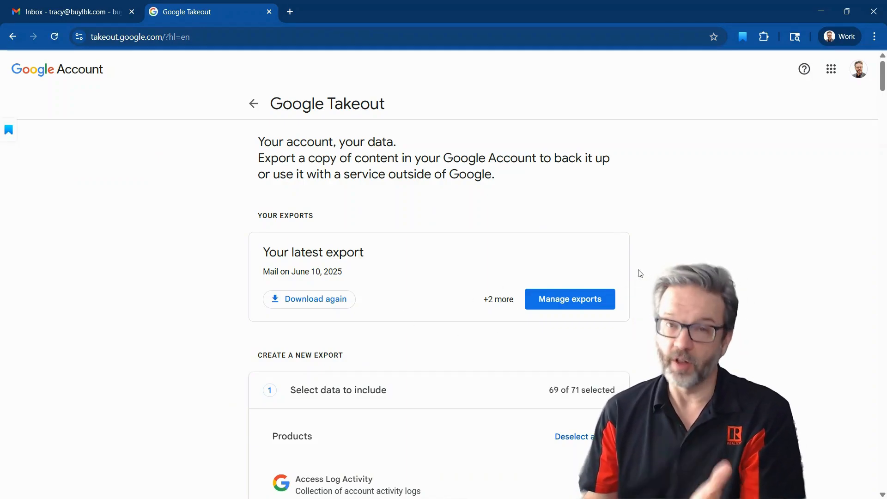
# Deselect all products for the new export, then include only Mail
pyautogui.scroll(-5, 641, 268)
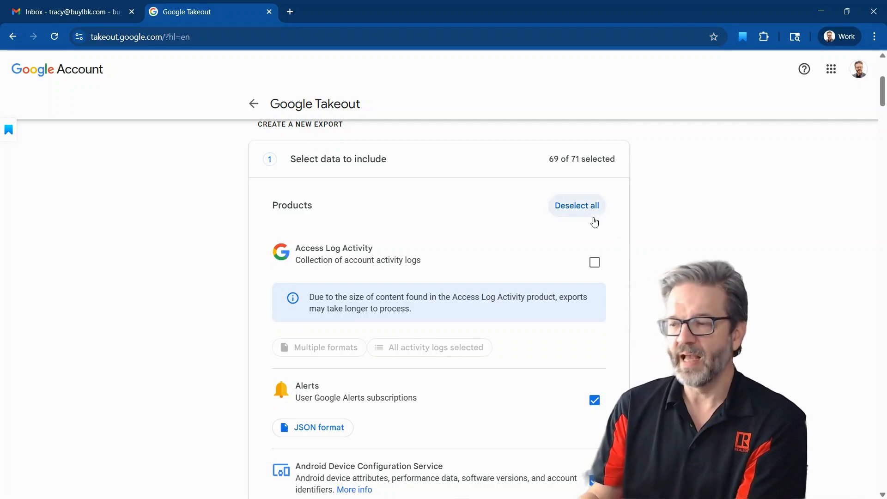
pyautogui.click(574, 204)
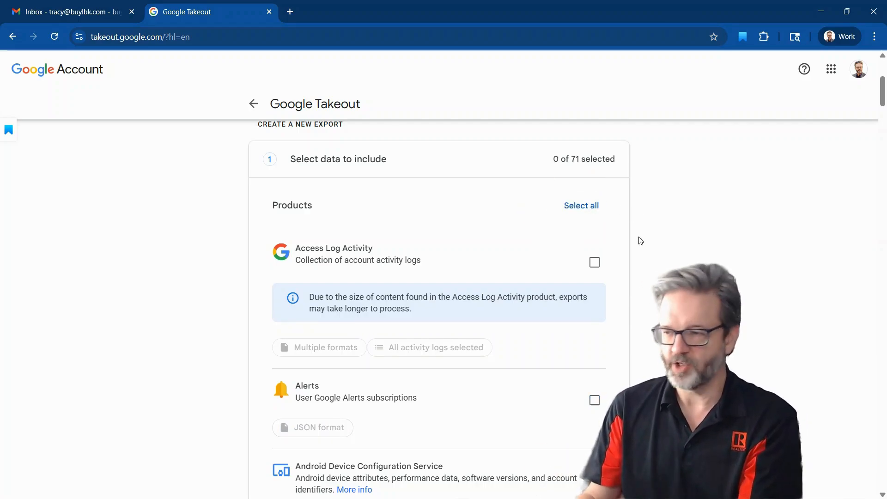
pyautogui.scroll(-20, 640, 241)
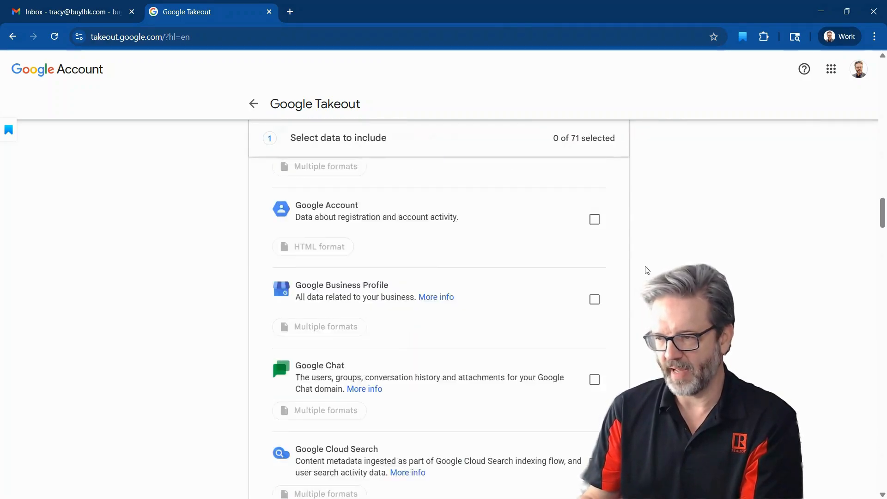
pyautogui.scroll(-20, 646, 269)
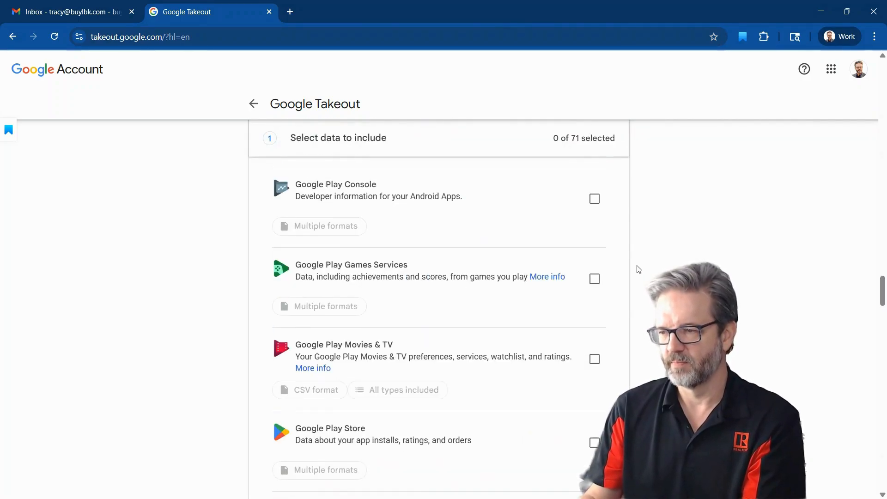
pyautogui.scroll(-20, 639, 270)
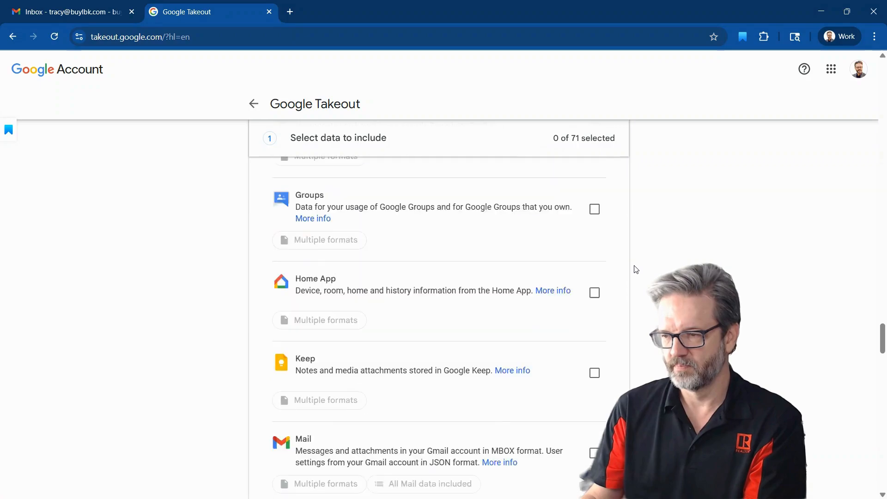
pyautogui.scroll(-5, 636, 269)
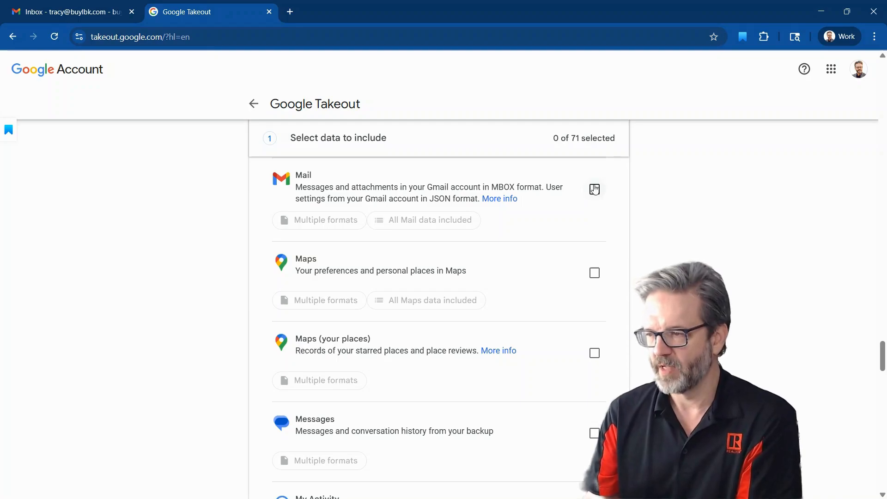
pyautogui.click(595, 189)
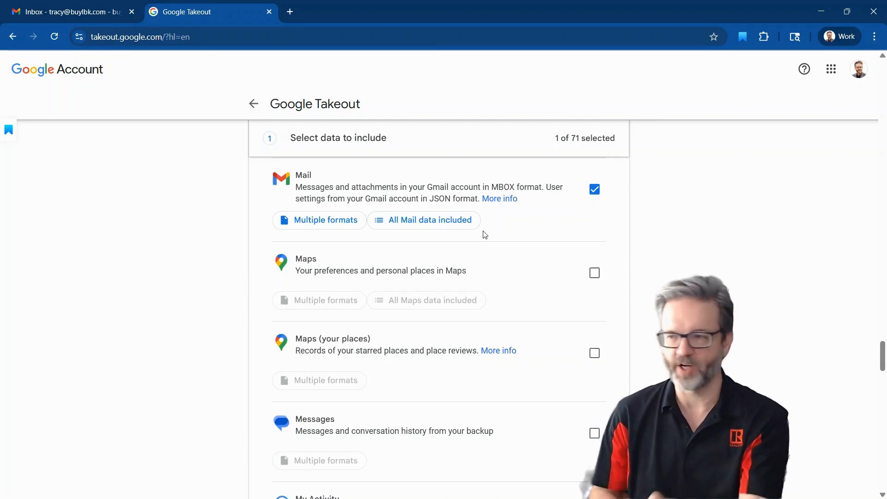
# Turn off including all messages in Mail and clear the Archived, Chat, Drafts, Inbox, Sent and Starred labels
pyautogui.click(428, 220)
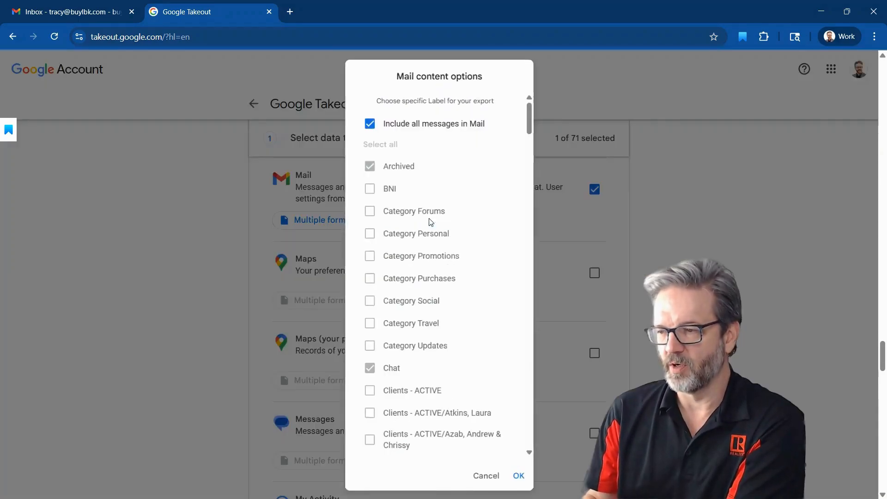
pyautogui.click(368, 119)
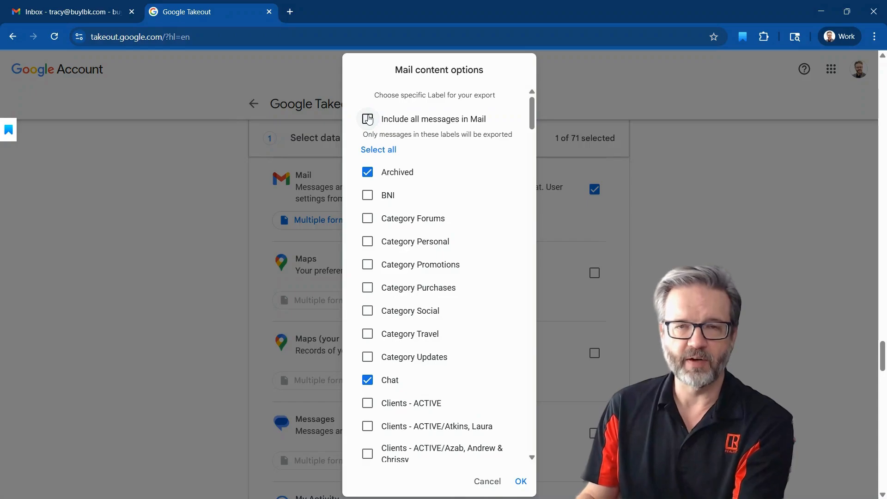
pyautogui.click(367, 172)
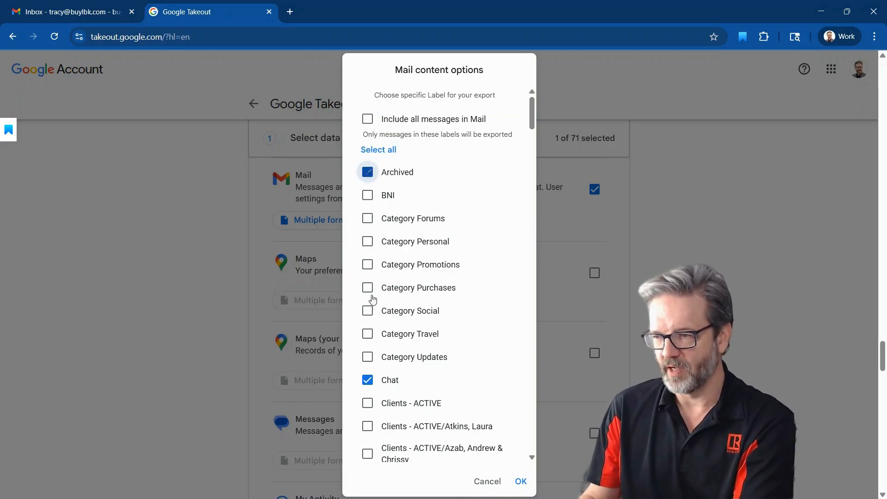
pyautogui.click(367, 380)
pyautogui.scroll(-10, 418, 324)
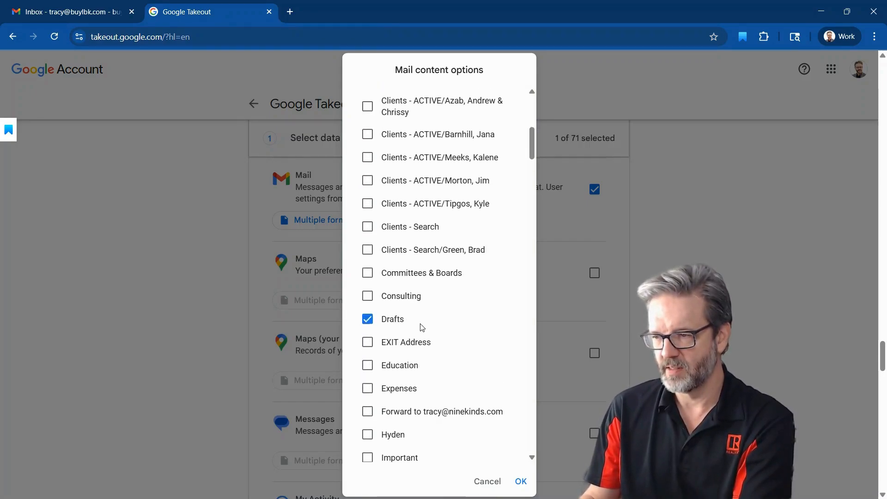
pyautogui.click(367, 204)
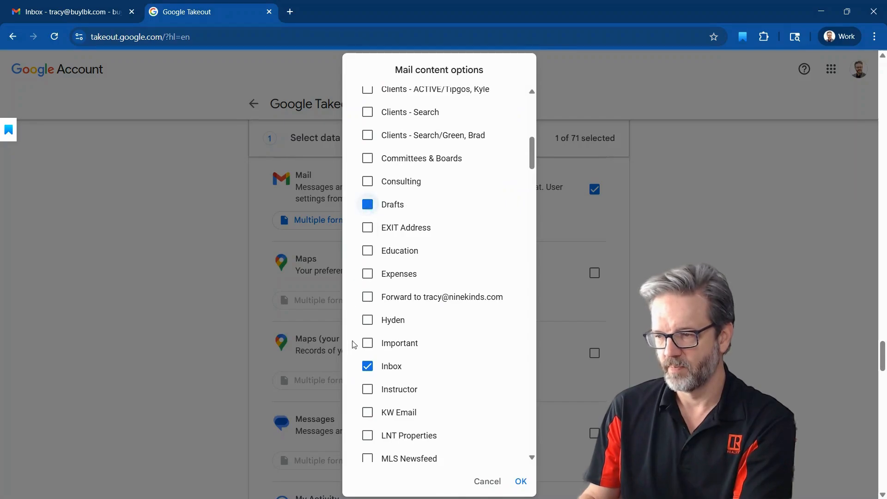
pyautogui.click(368, 366)
pyautogui.scroll(-8, 439, 338)
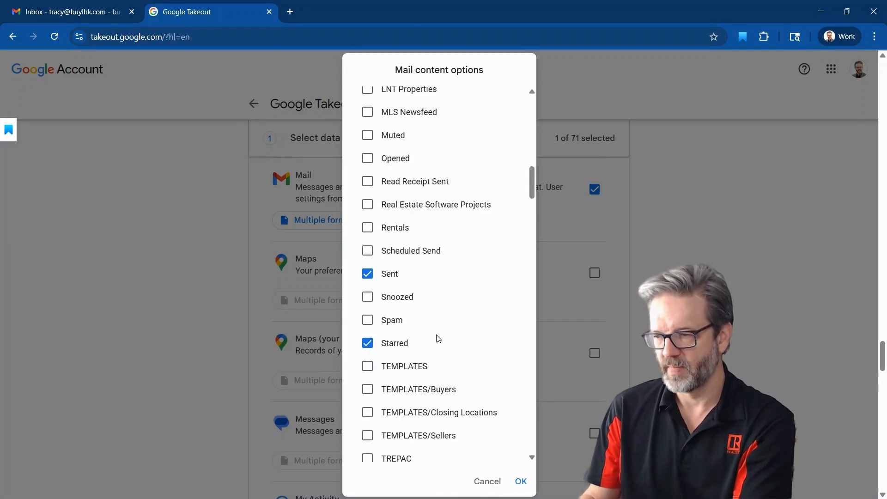
pyautogui.click(367, 274)
pyautogui.click(367, 343)
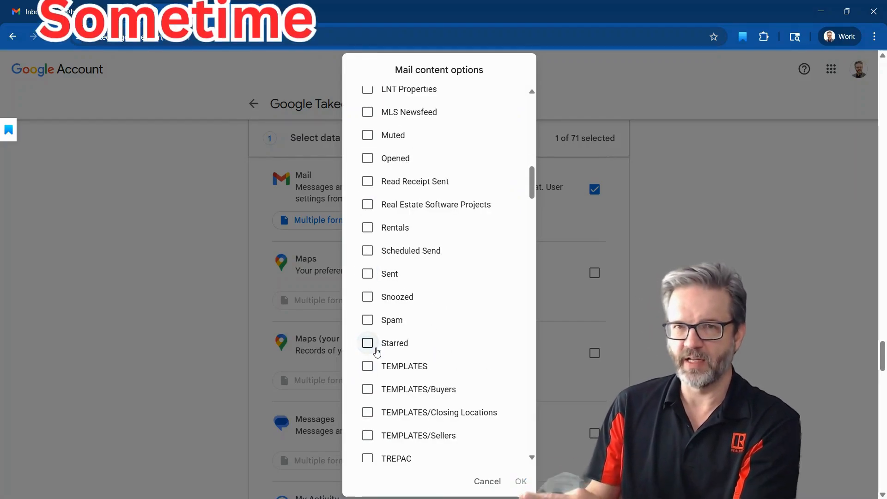
# Include only one client's label under zClients - INACTIVE in the Mail export and confirm the content options
pyautogui.scroll(-15, 434, 311)
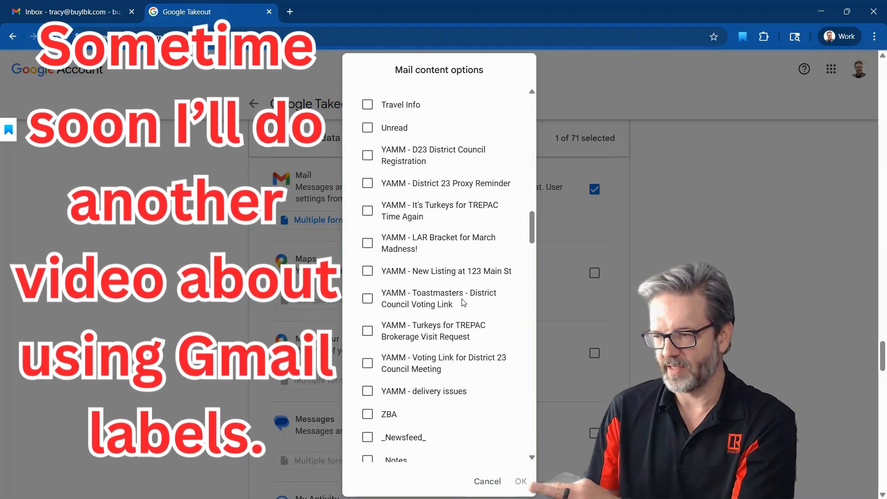
pyautogui.scroll(-10, 465, 303)
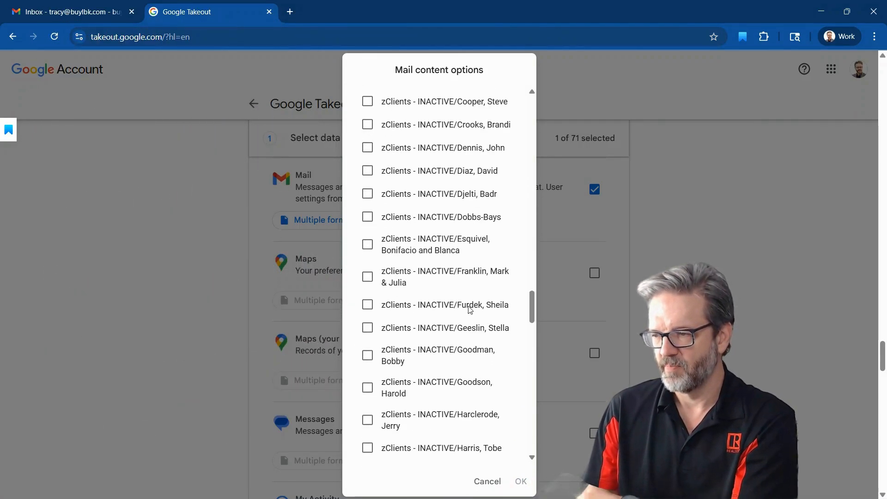
pyautogui.scroll(4, 471, 309)
pyautogui.scroll(-8, 471, 308)
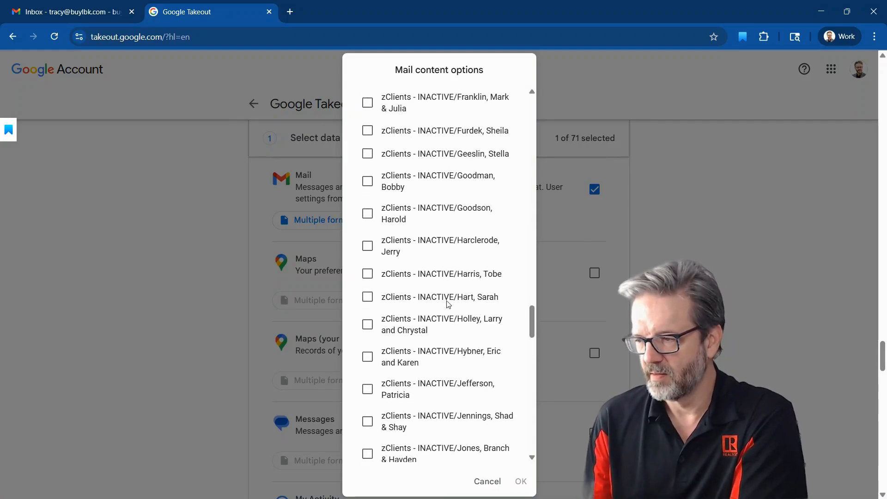
pyautogui.click(368, 274)
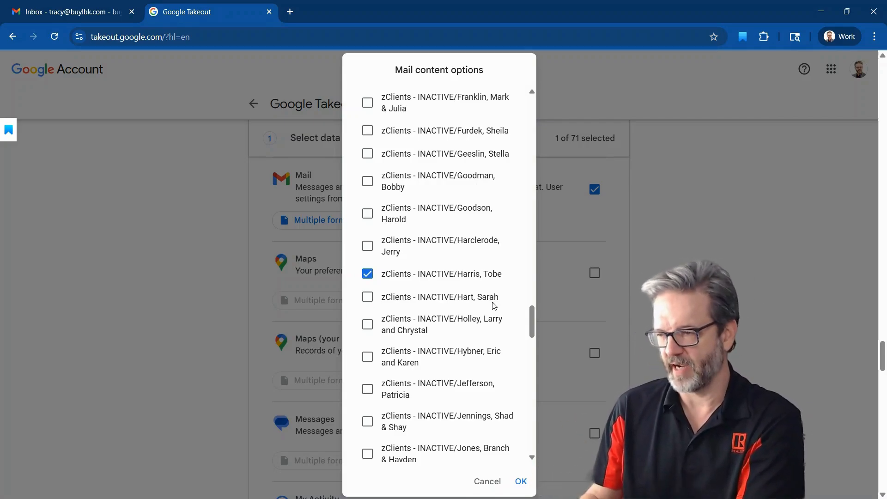
pyautogui.click(521, 482)
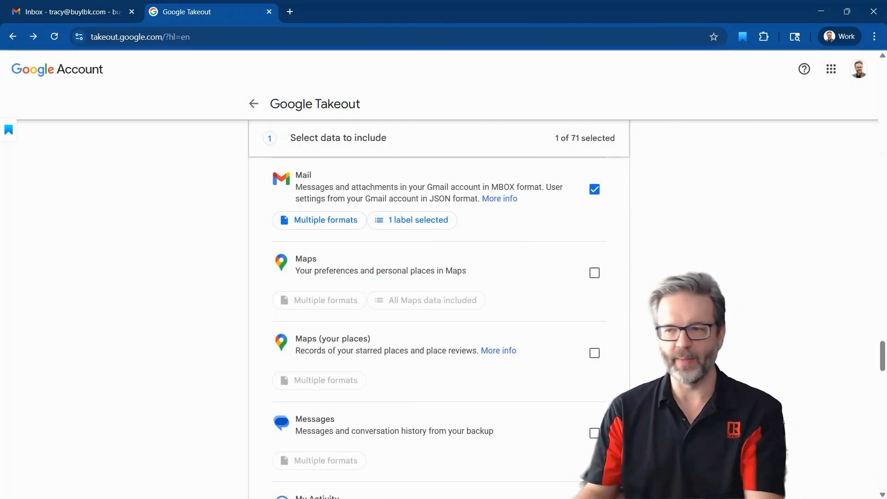
# Continue to the delivery options, set the frequency to Export once, and create the export
pyautogui.scroll(-5, 439, 300)
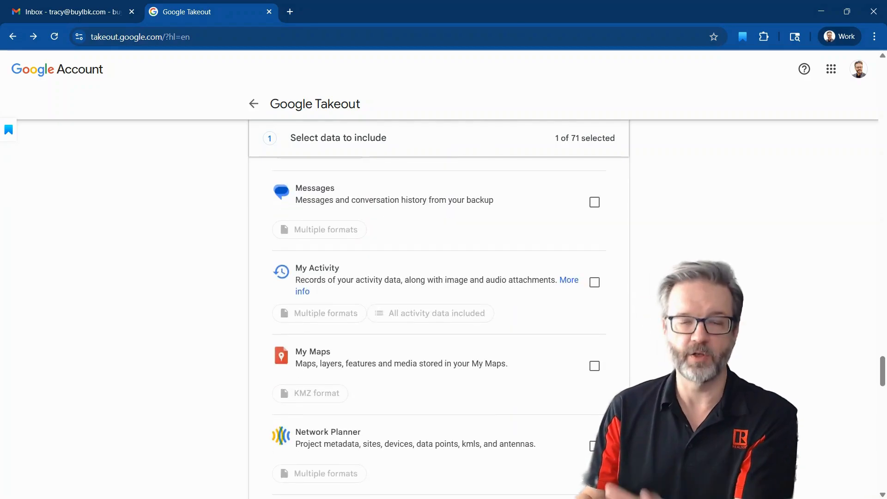
pyautogui.scroll(-20, 439, 323)
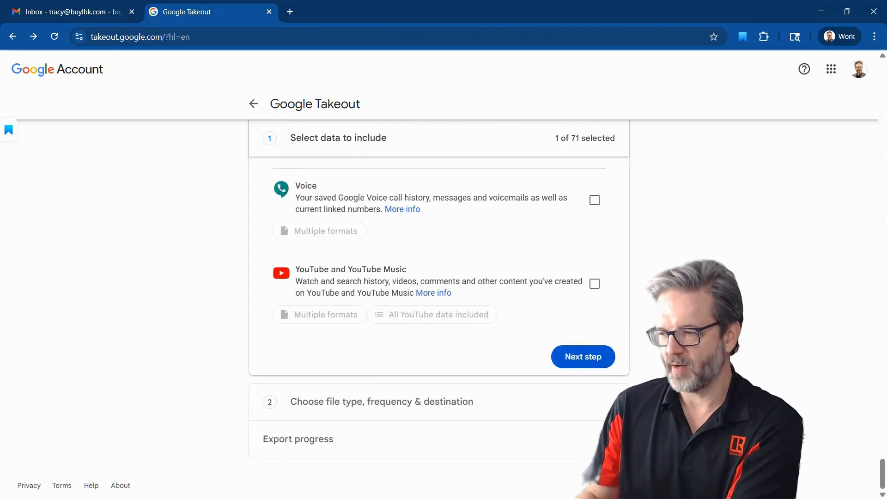
pyautogui.click(585, 363)
pyautogui.scroll(-3, 582, 361)
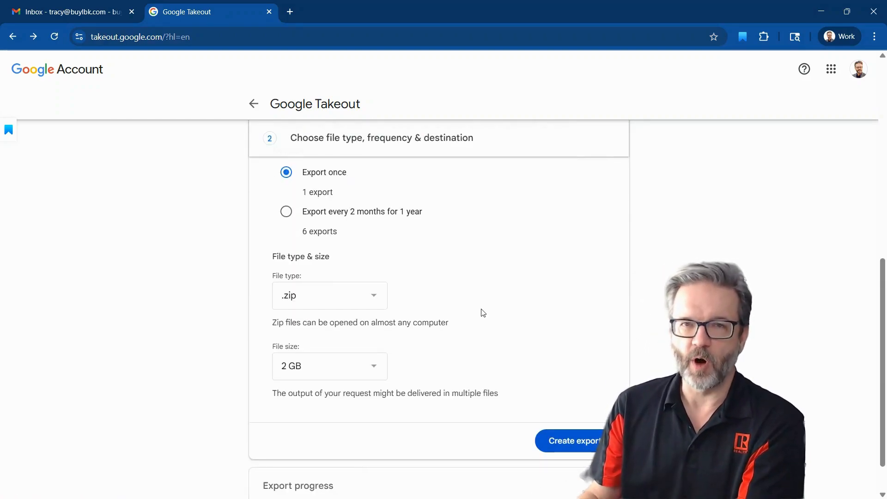
pyautogui.click(287, 212)
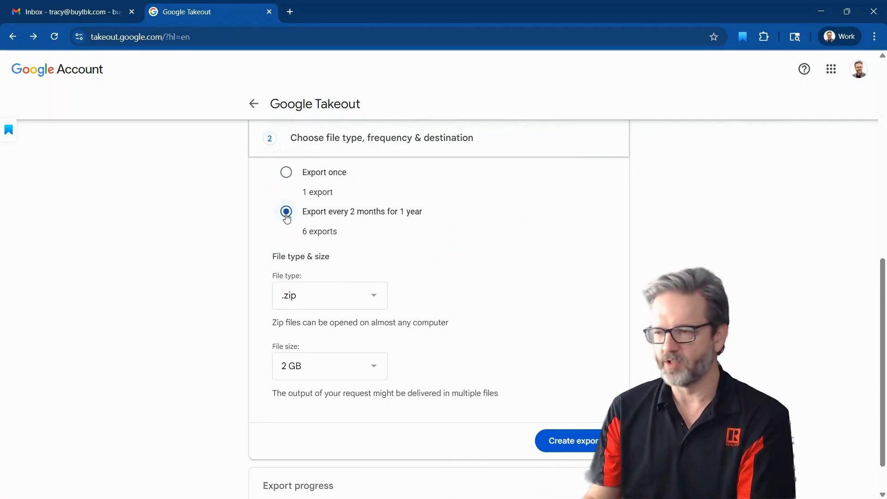
pyautogui.click(286, 172)
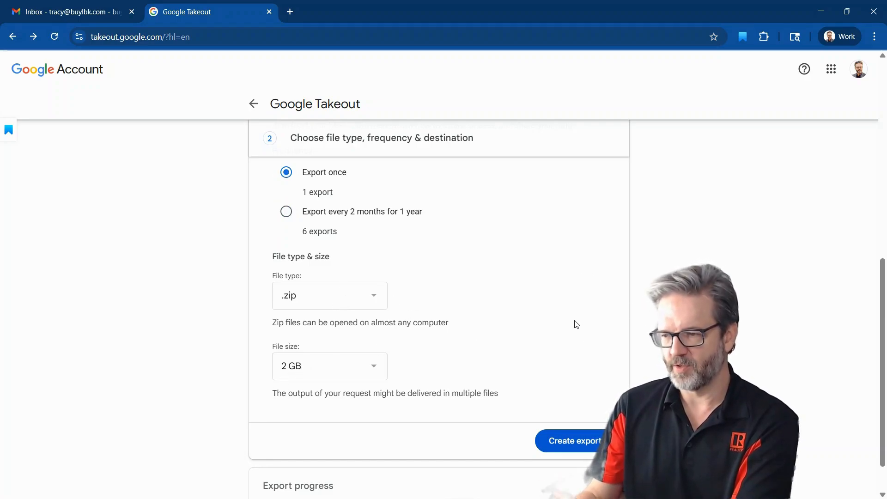
pyautogui.scroll(-1, 579, 324)
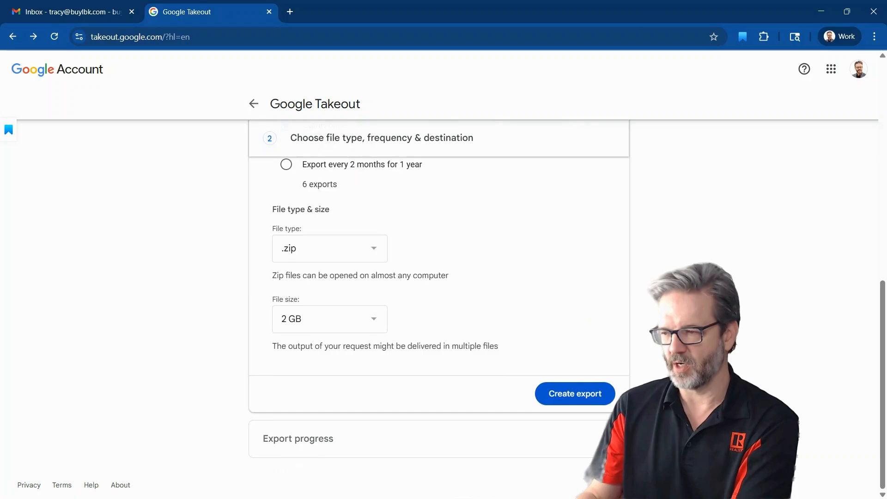
pyautogui.click(573, 393)
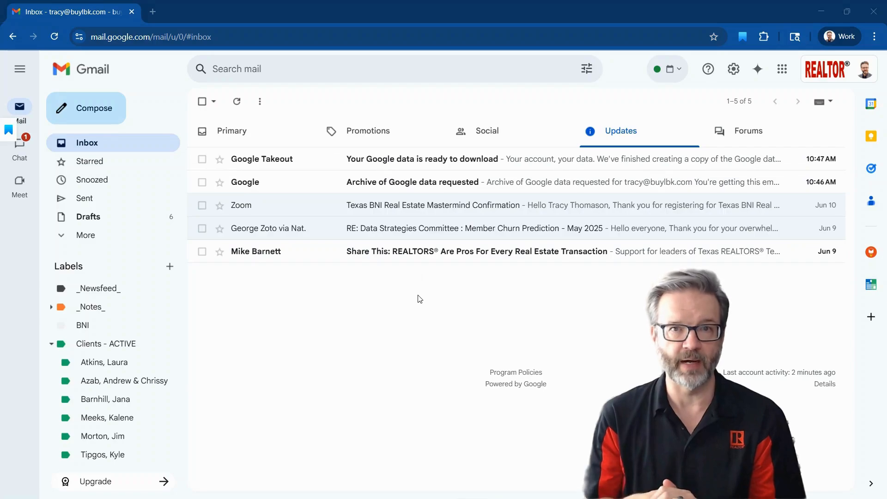
# Download both parts of the Mail export from the Google Takeout ready-to-download email, entering the account password to verify identity
pyautogui.click(386, 163)
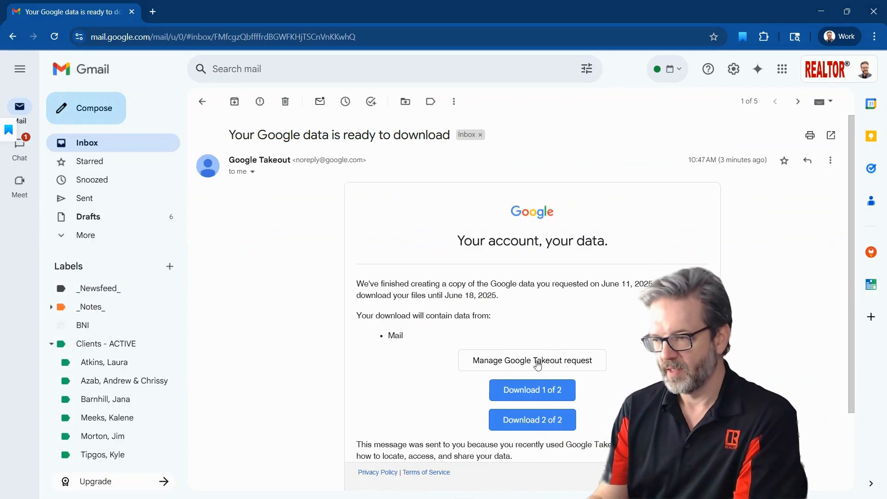
pyautogui.click(537, 394)
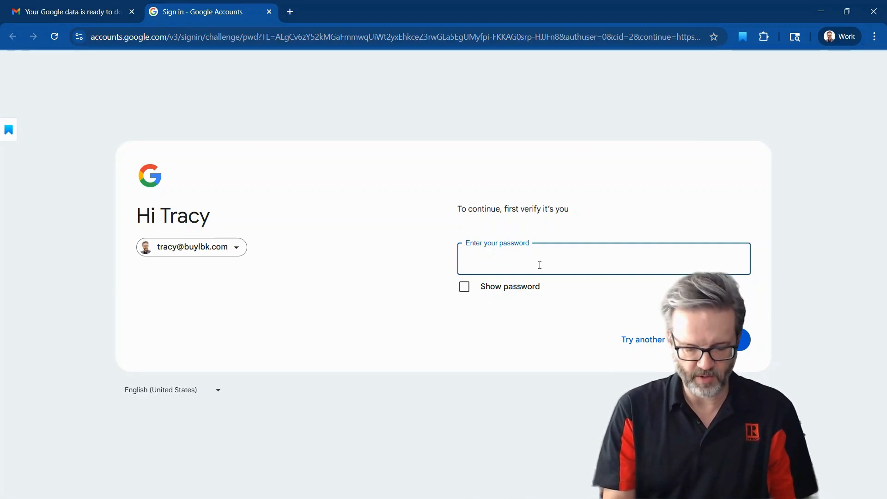
pyautogui.write('••••••••••••')
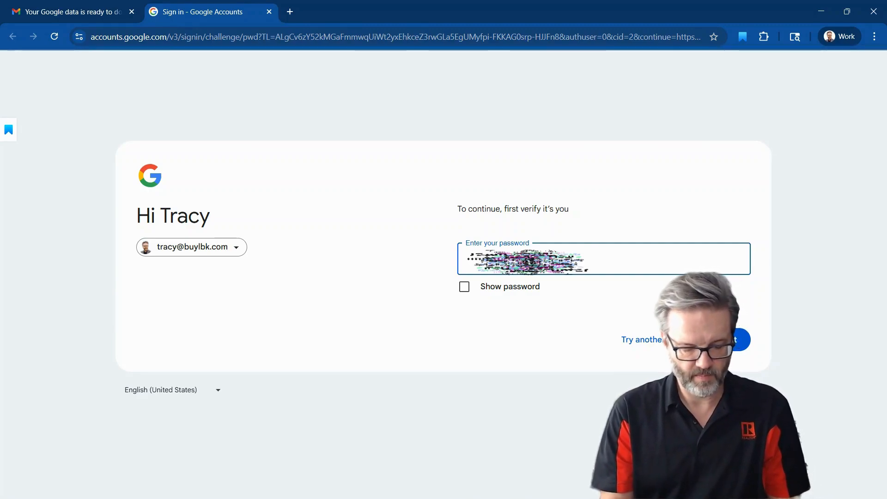
pyautogui.press('Return')
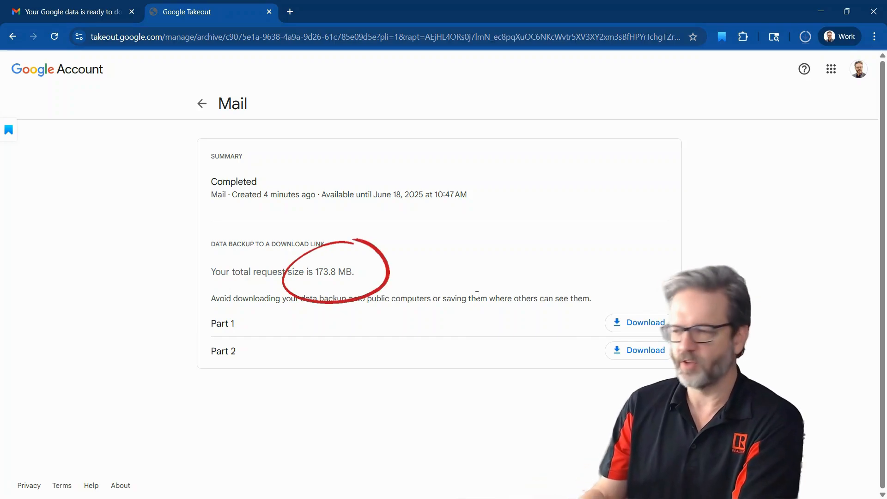
pyautogui.click(629, 324)
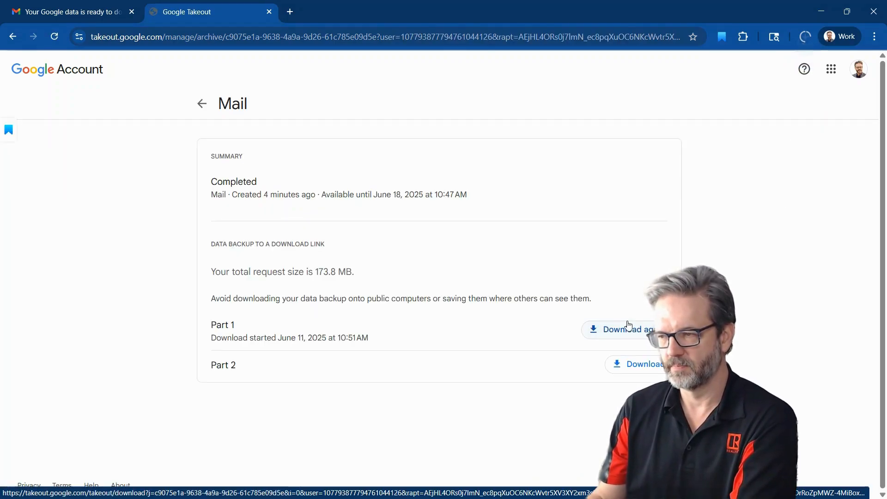
pyautogui.click(620, 363)
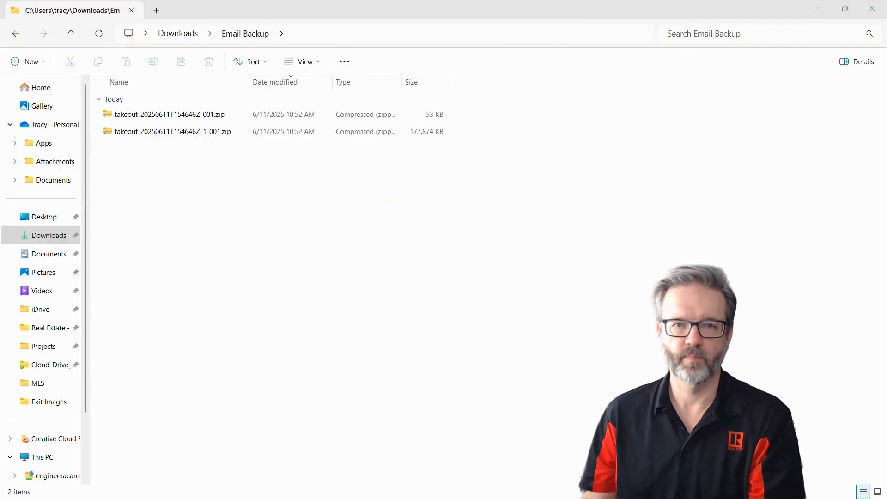
# In File Explorer, extract takeout-20250611T154646Z-1-001.zip from the Email Backup folder into a folder of the same name
pyautogui.click(148, 144)
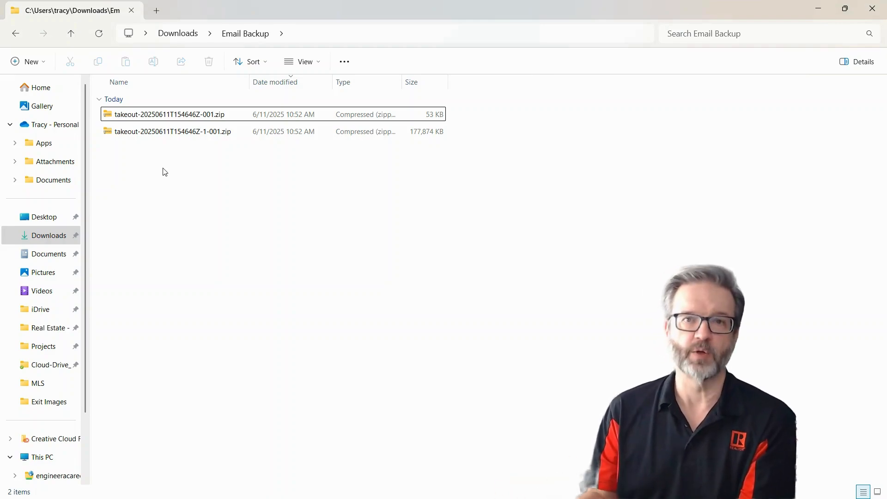
pyautogui.click(156, 134)
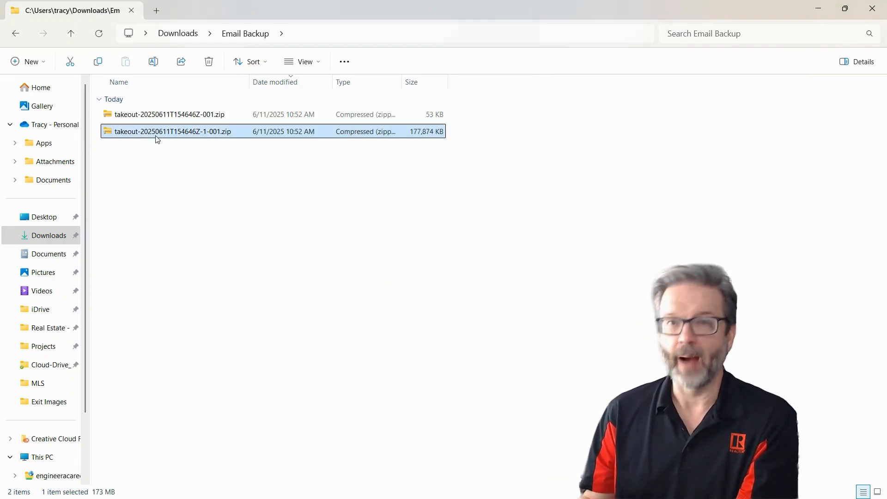
pyautogui.moveTo(158, 139); pyautogui.dragTo(172, 182)
pyautogui.click(215, 217)
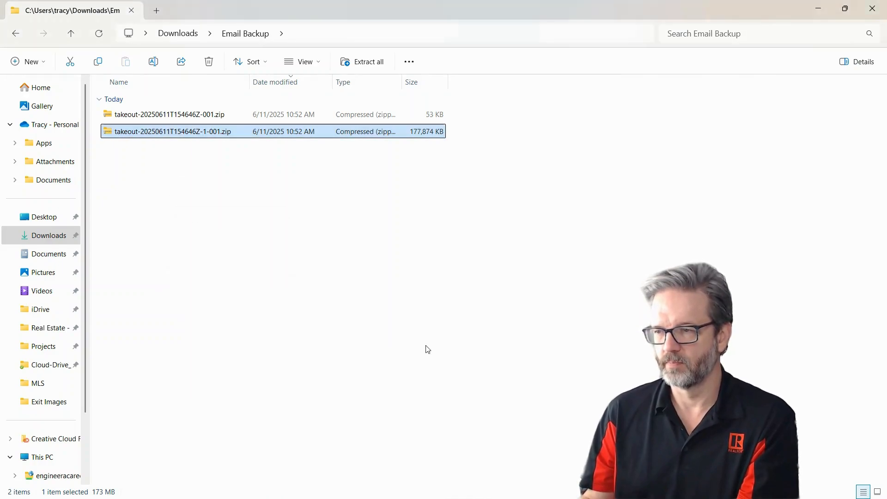
pyautogui.click(531, 351)
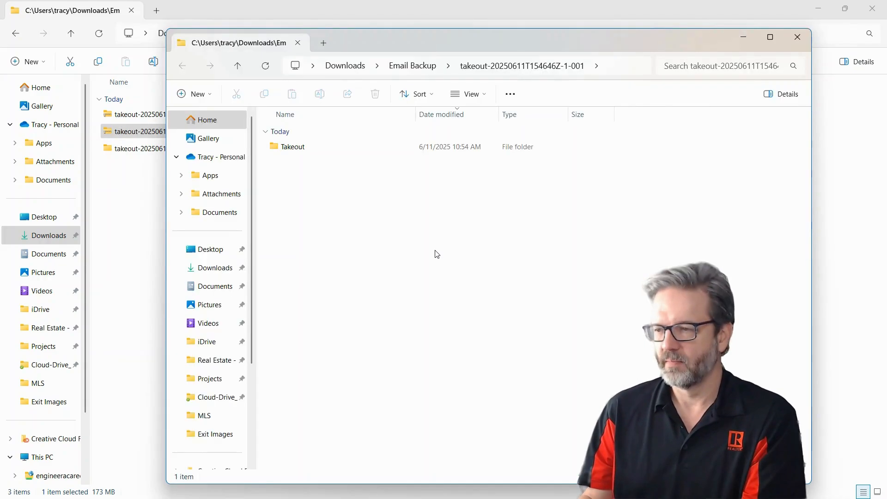
# Open the Mail folder inside the extracted Takeout folder and select the client's zClients - INACTIVE MBOX file
pyautogui.doubleClick(294, 147)
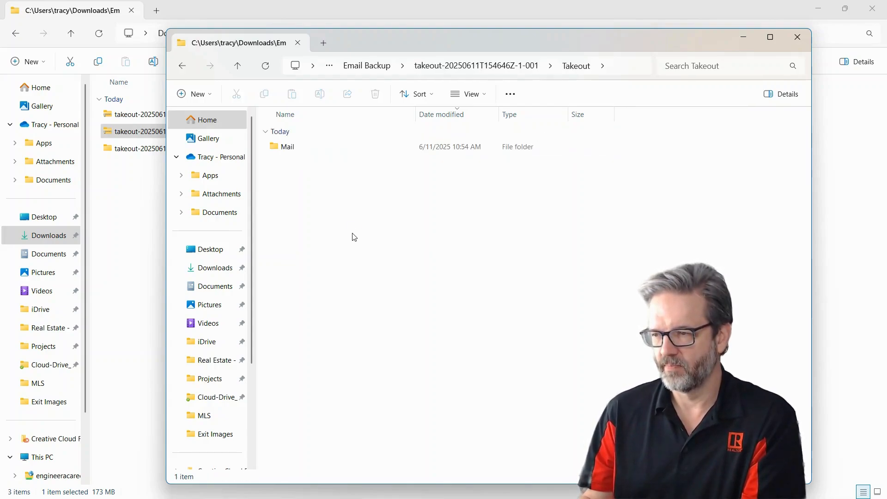
pyautogui.doubleClick(287, 147)
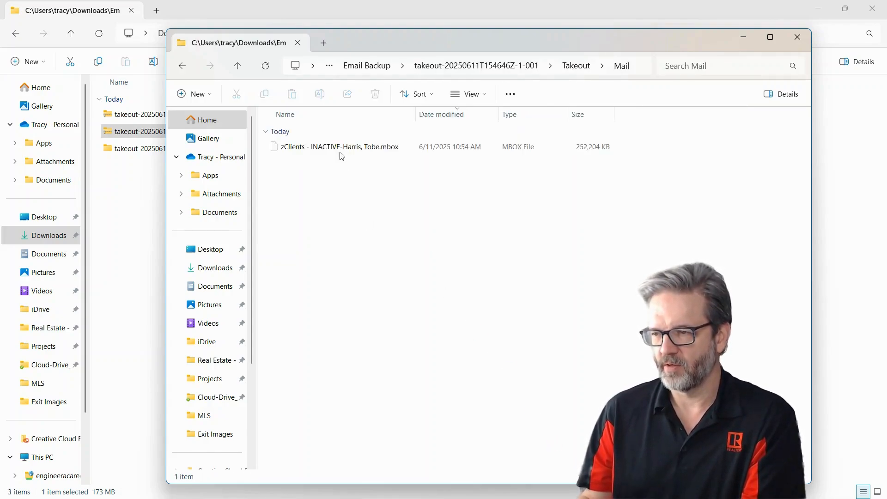
pyautogui.click(342, 156)
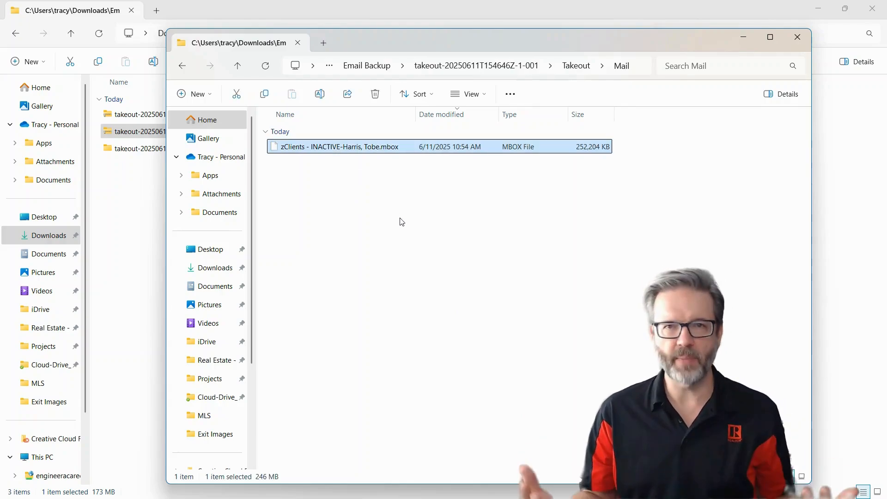